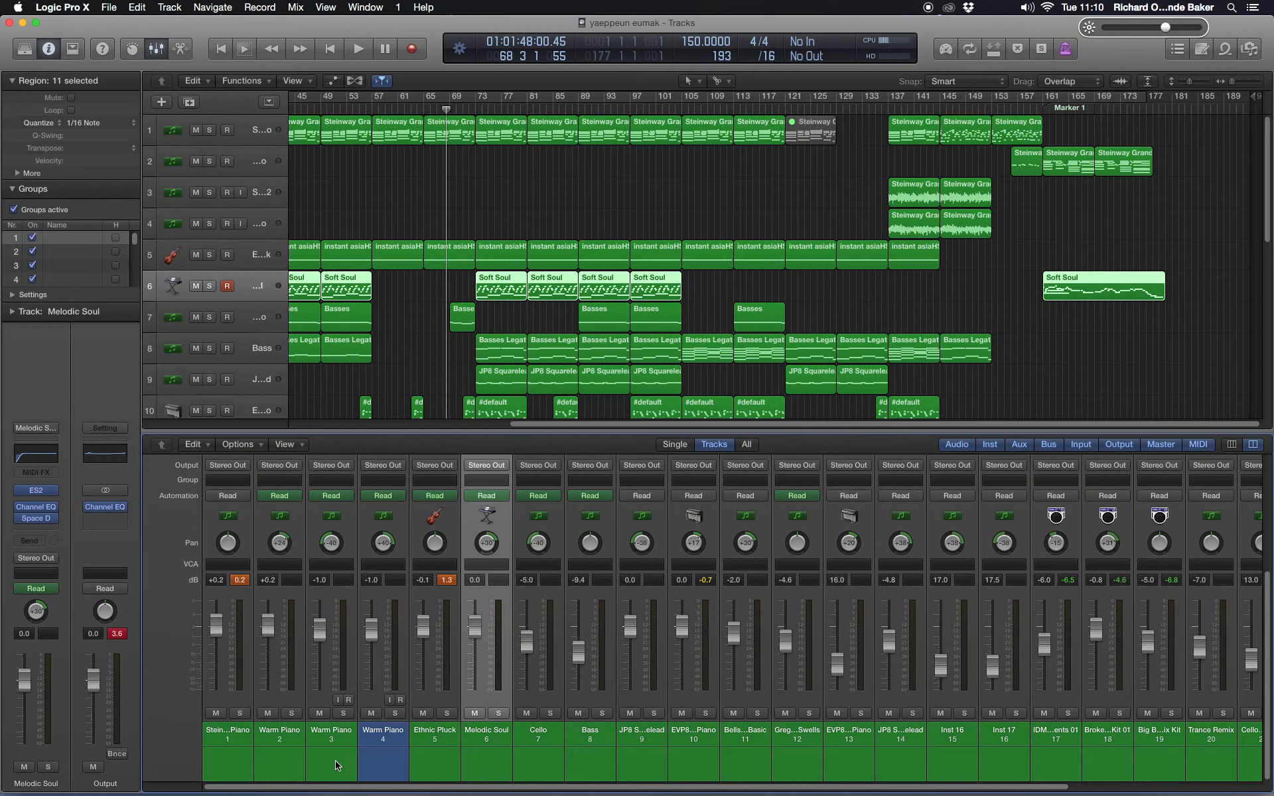
- Select the Warm Piano 3, Warm Piano 4, Melodic Soul, Cello and Bass channel strips together and close the mixer
left_click(438, 767, "super")
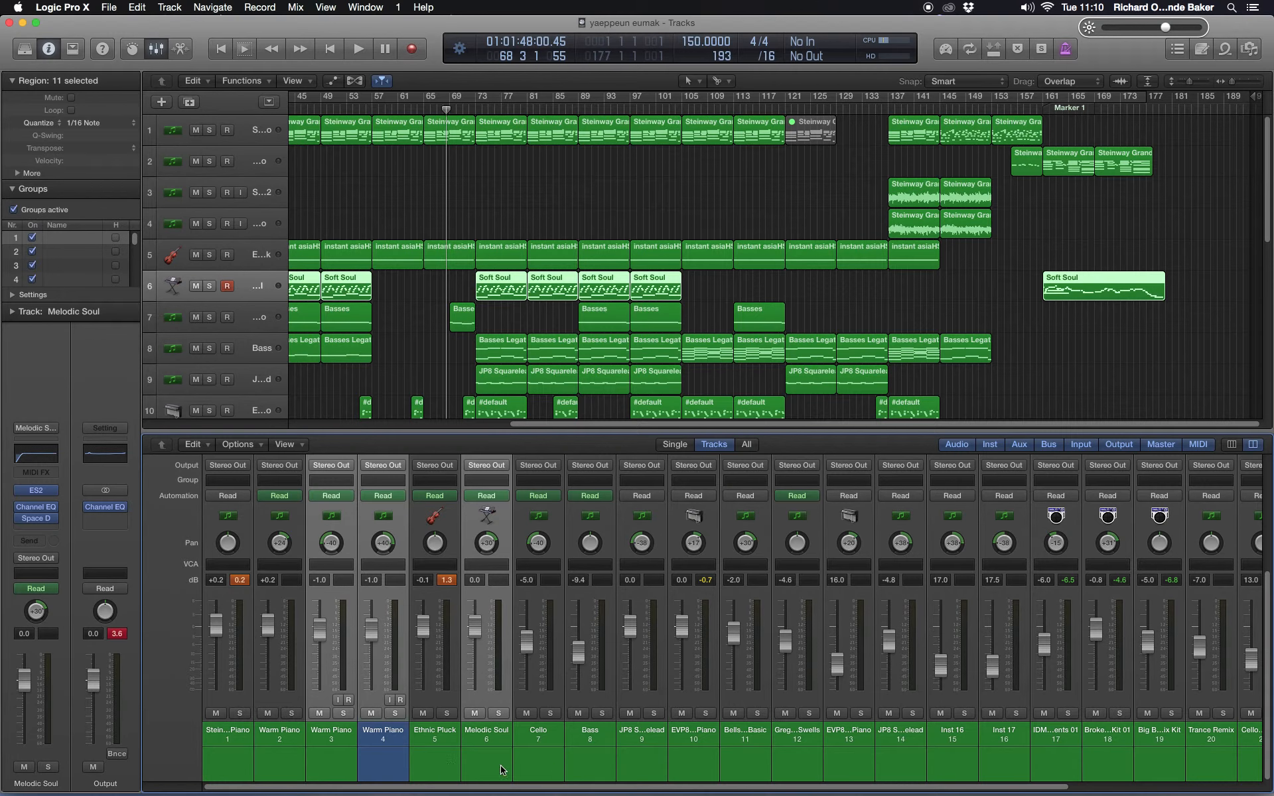
left_click(556, 770, "super")
left_click(591, 703, "super")
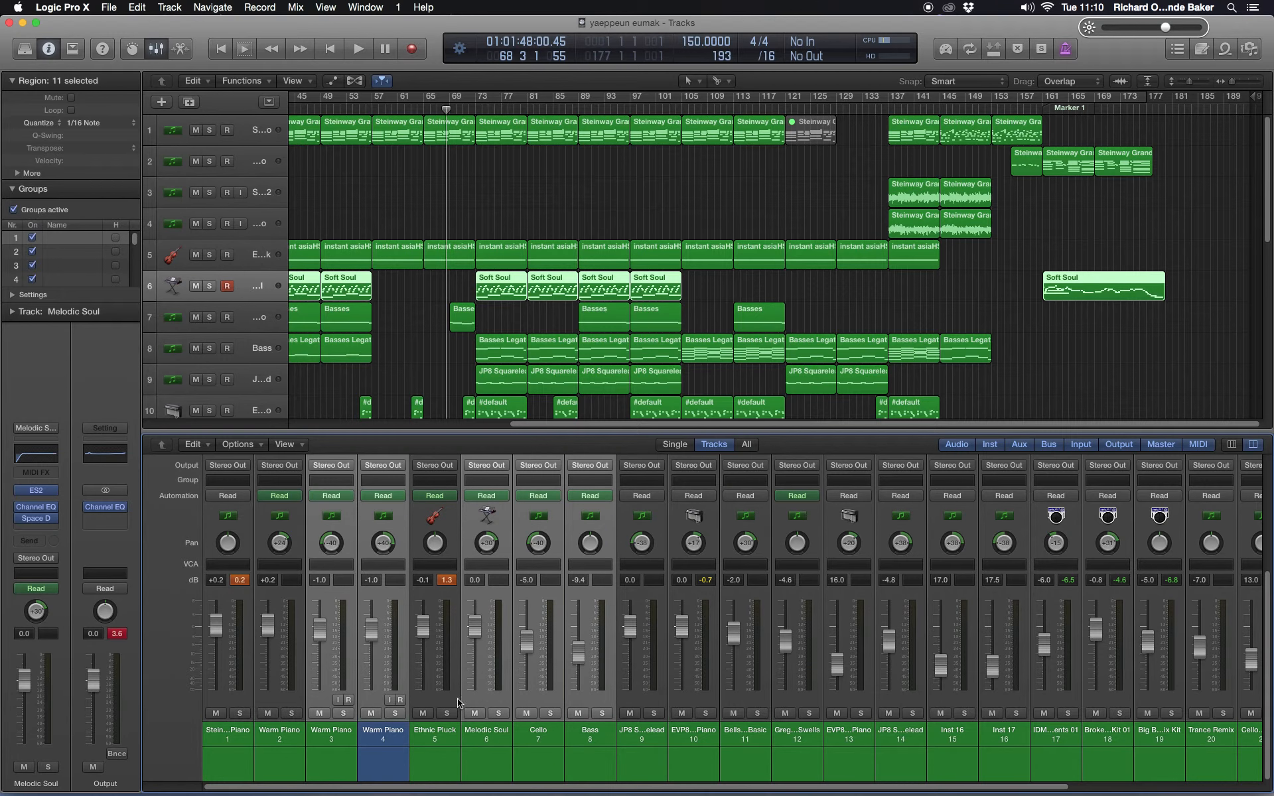
key("x")
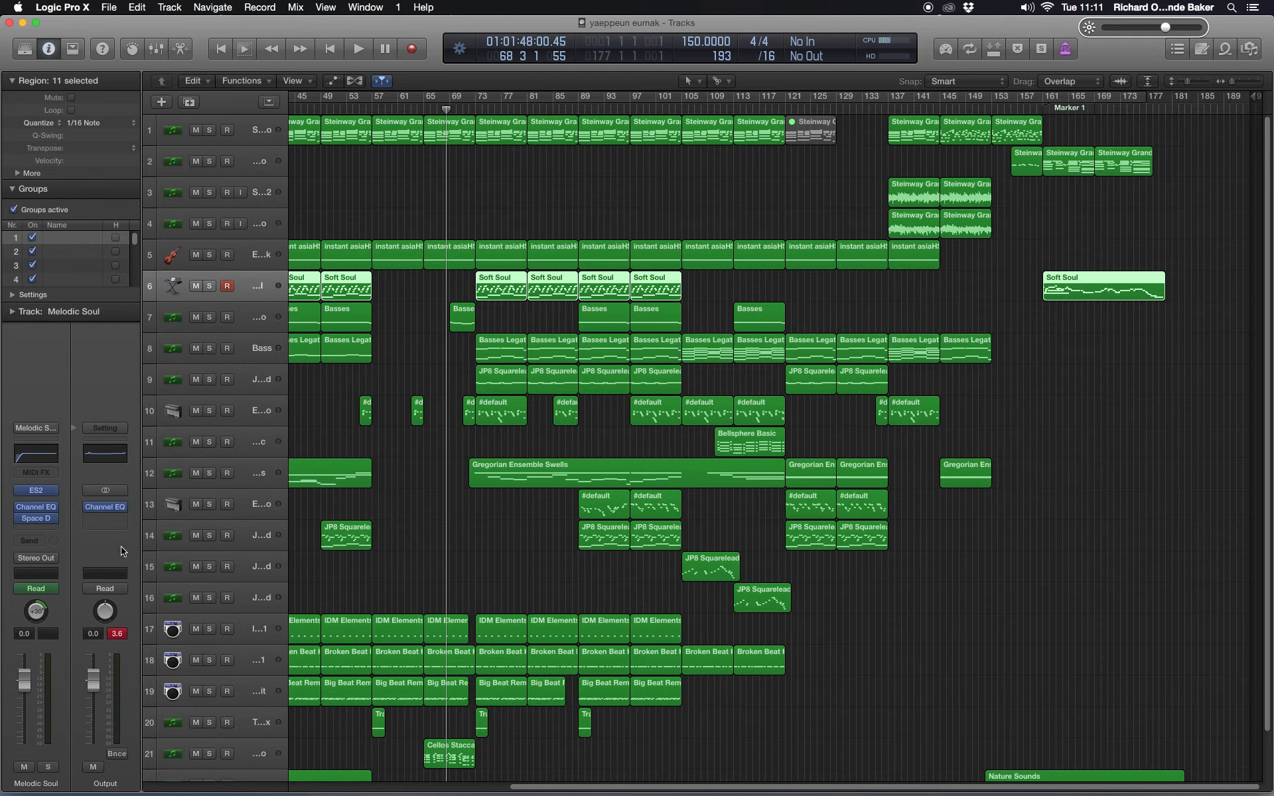
- Insert a Gain plug-in on the Output channel strip, lower its gain to -9.7 dB and check the output level during playback
left_click(122, 522)
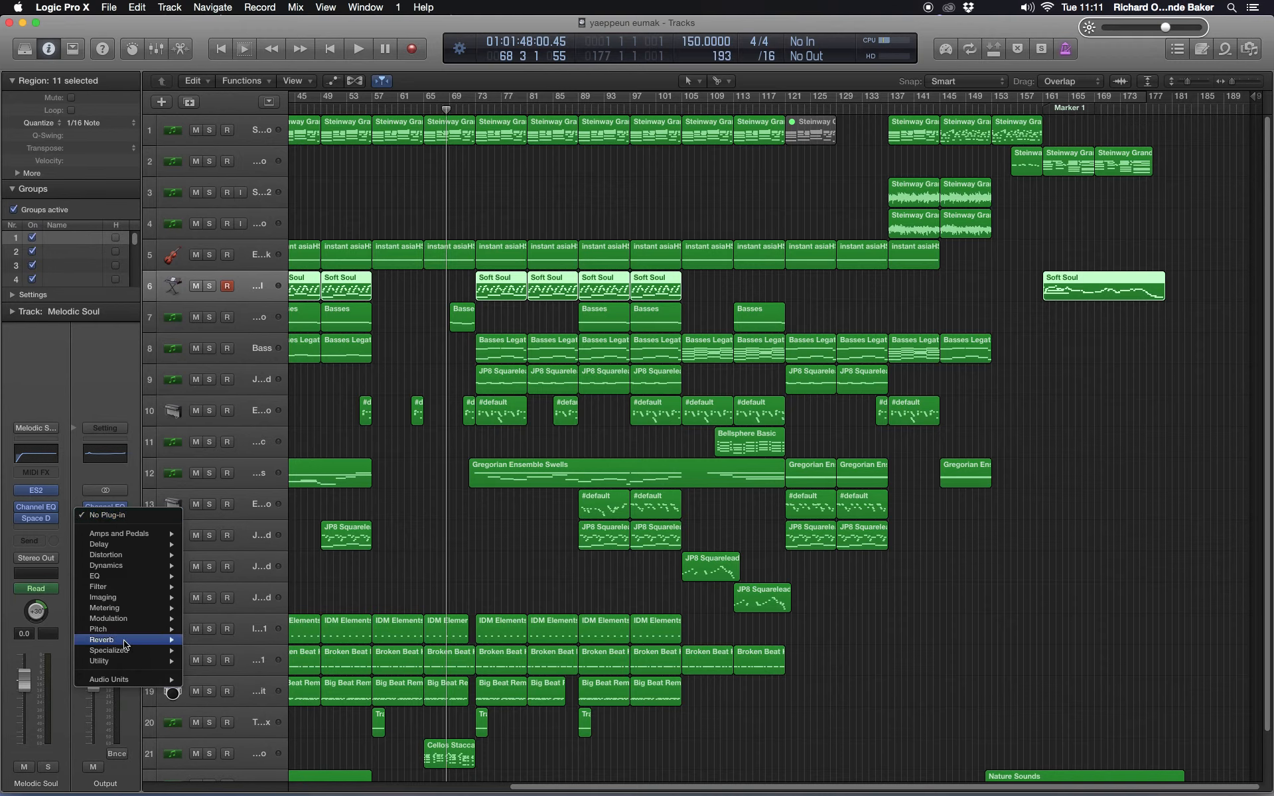
mouse_move(126, 662)
left_click(219, 672)
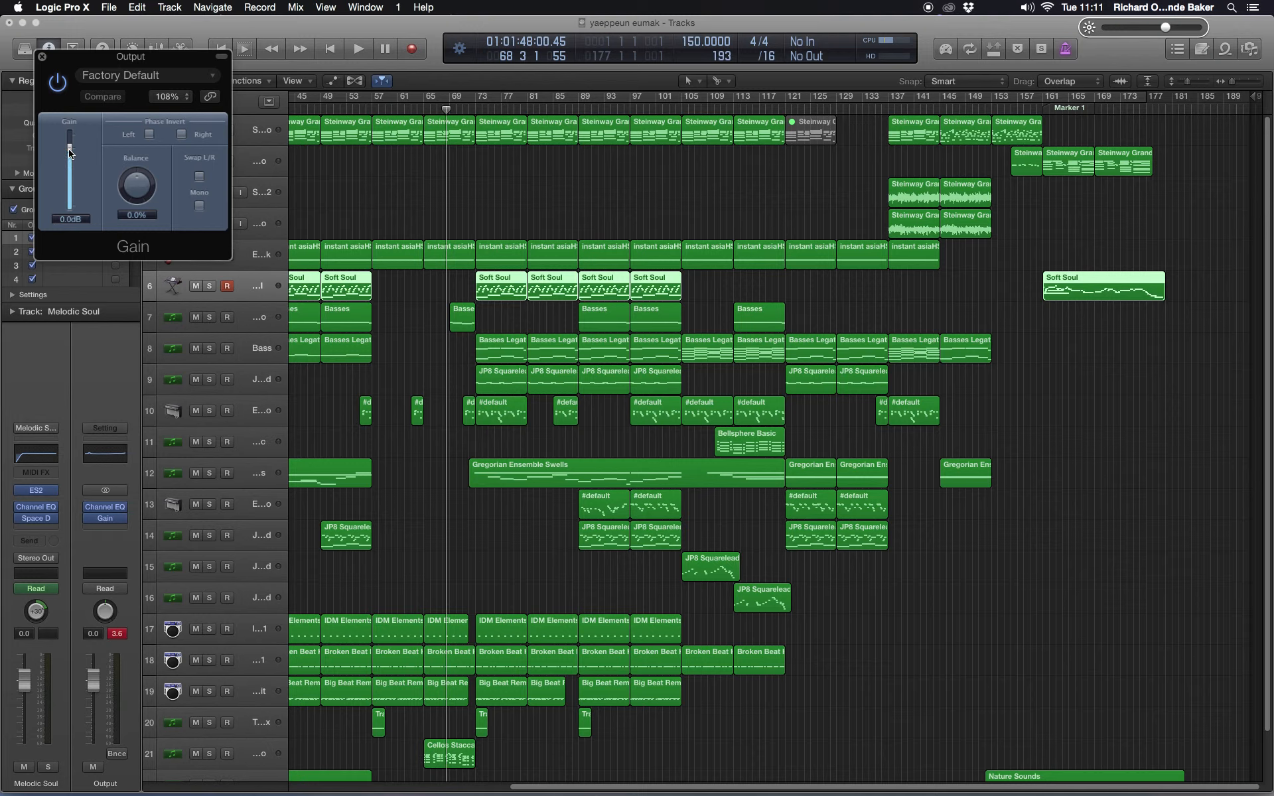
left_click_drag(70, 152, 70, 156)
key("space")
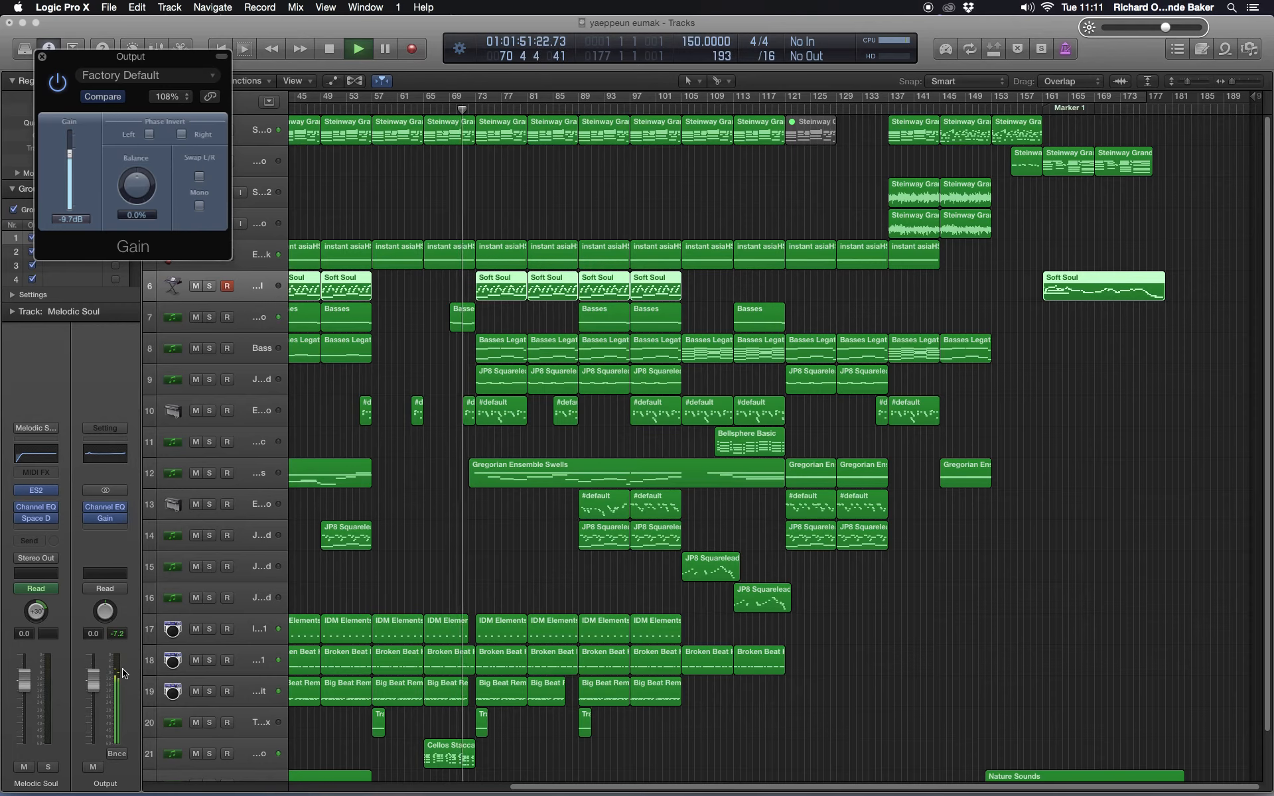
key("space")
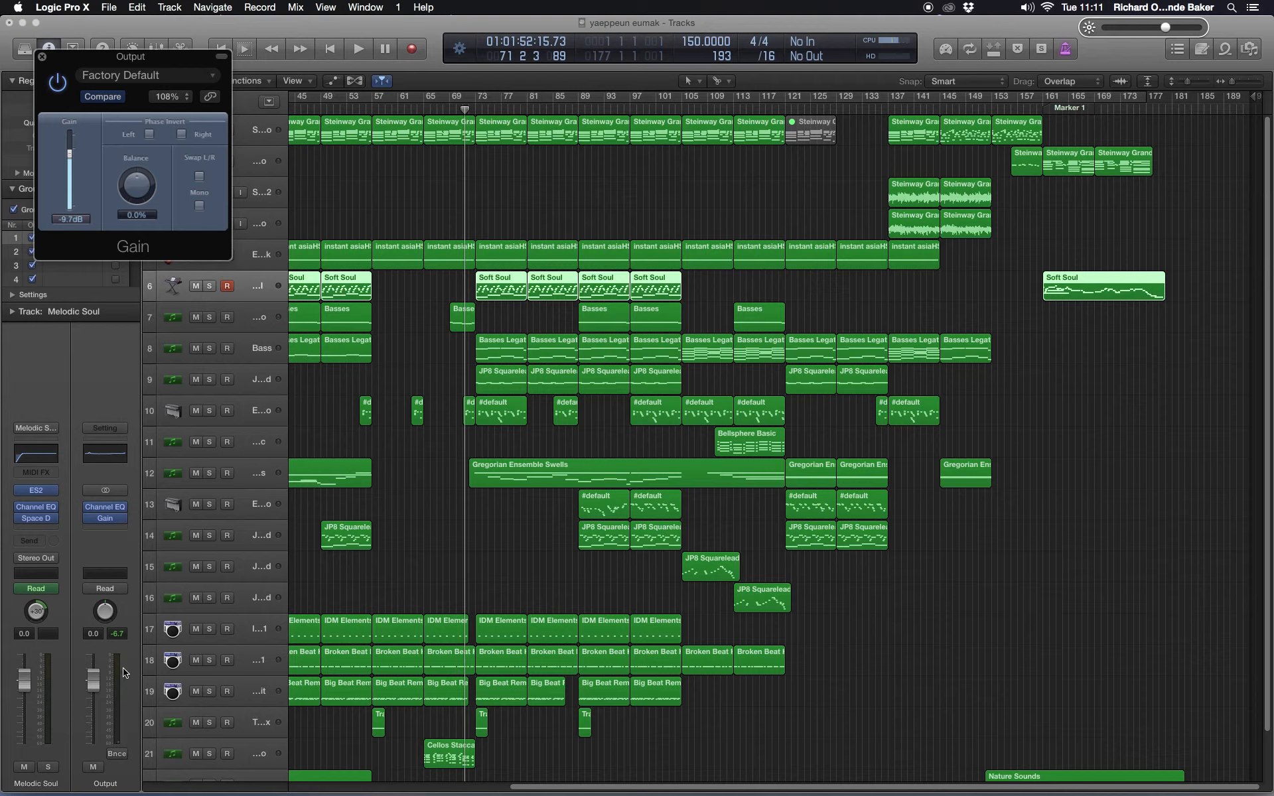
left_click(42, 57)
- Show the global tracks with the playhead at bar 135 and enlarge the Tempo track
left_click(874, 114)
left_click(269, 103)
left_click_drag(262, 195, 262, 423)
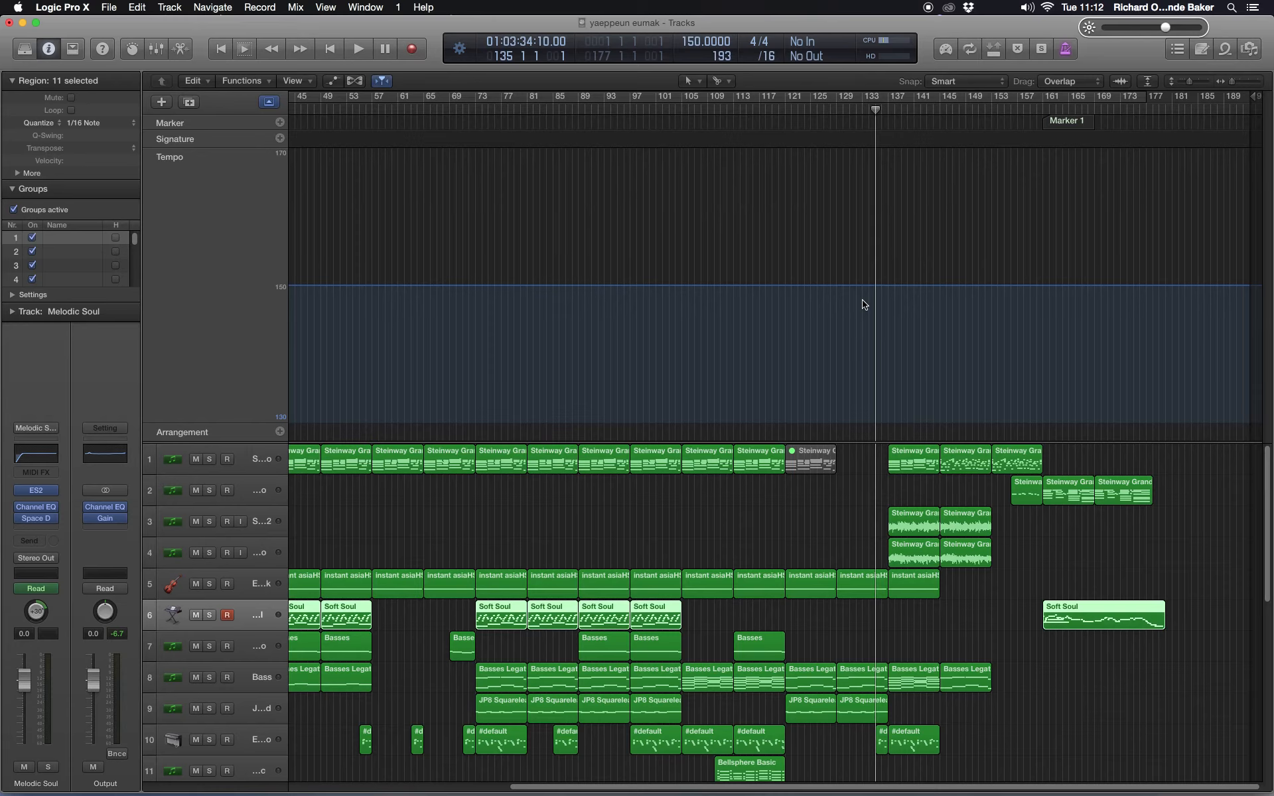
scroll(464, 778, "left", 3)
scroll(465, 778, "left", 10)
scroll(493, 776, "right", 15)
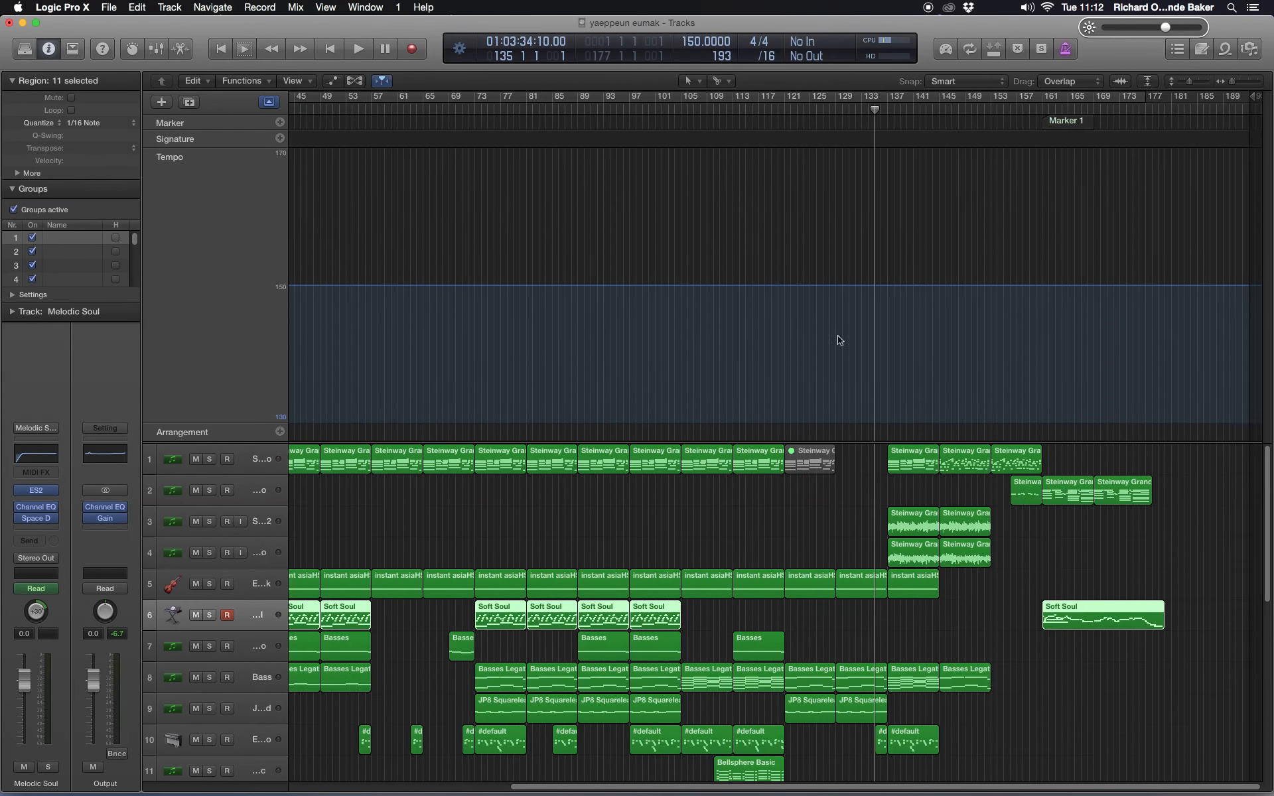
- Add tempo points near bar 131 and shape a curved slowdown to 136 BPM in the Tempo track
left_click(721, 81)
left_click(742, 113)
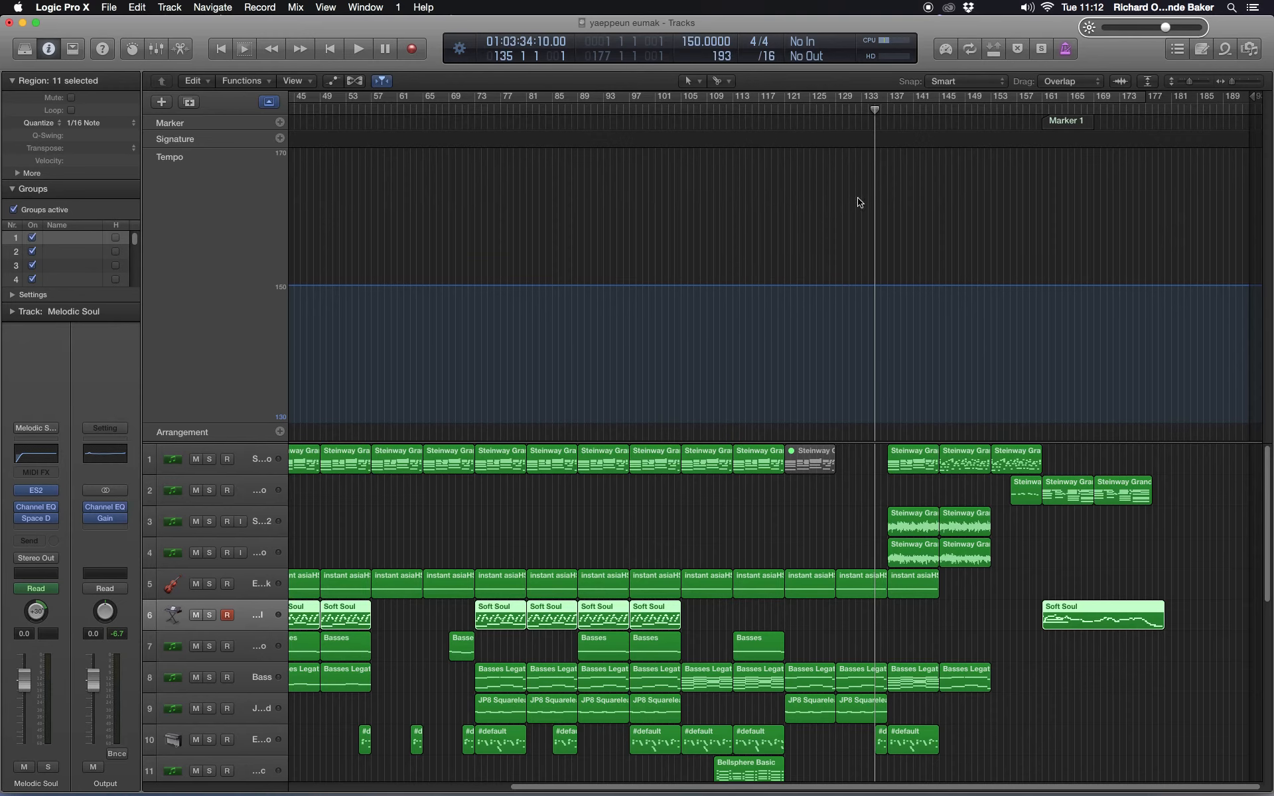
left_click(852, 287)
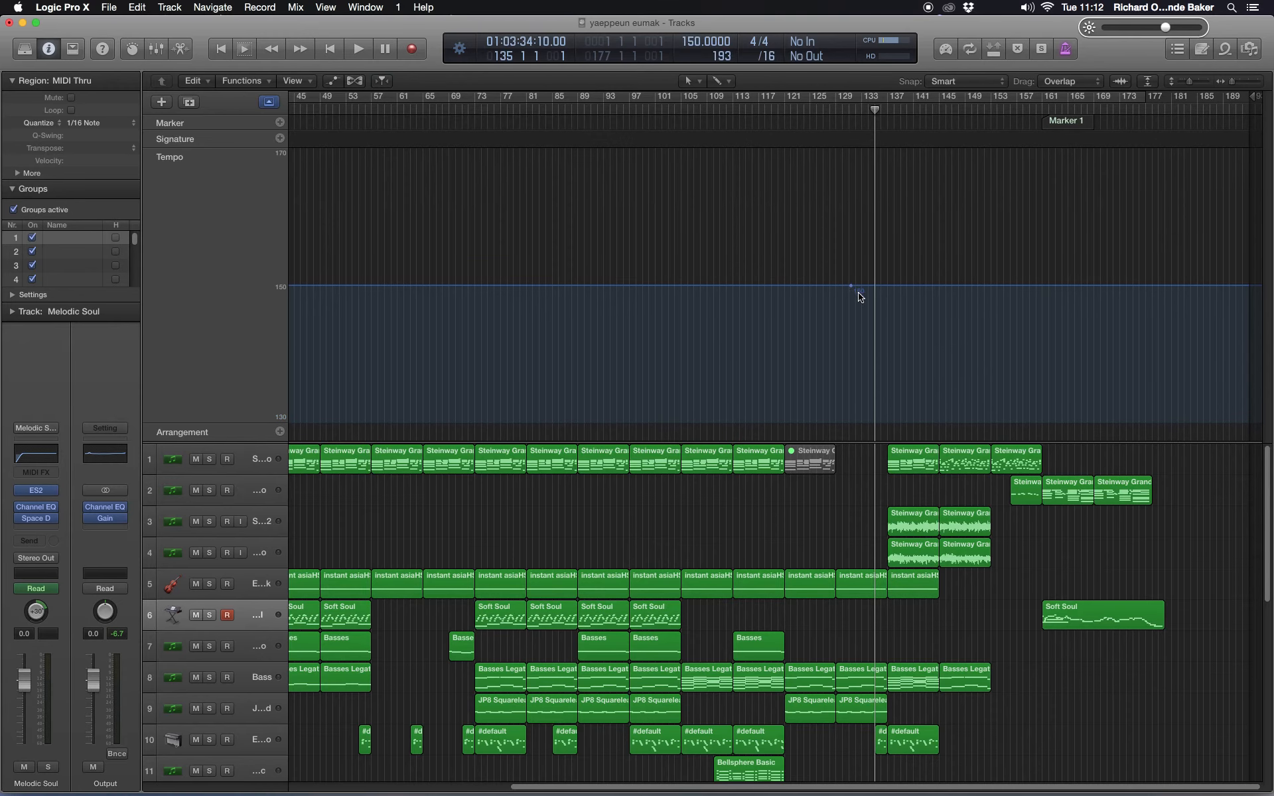
left_click(856, 302)
left_click_drag(856, 302, 856, 337)
left_click_drag(850, 259, 852, 264)
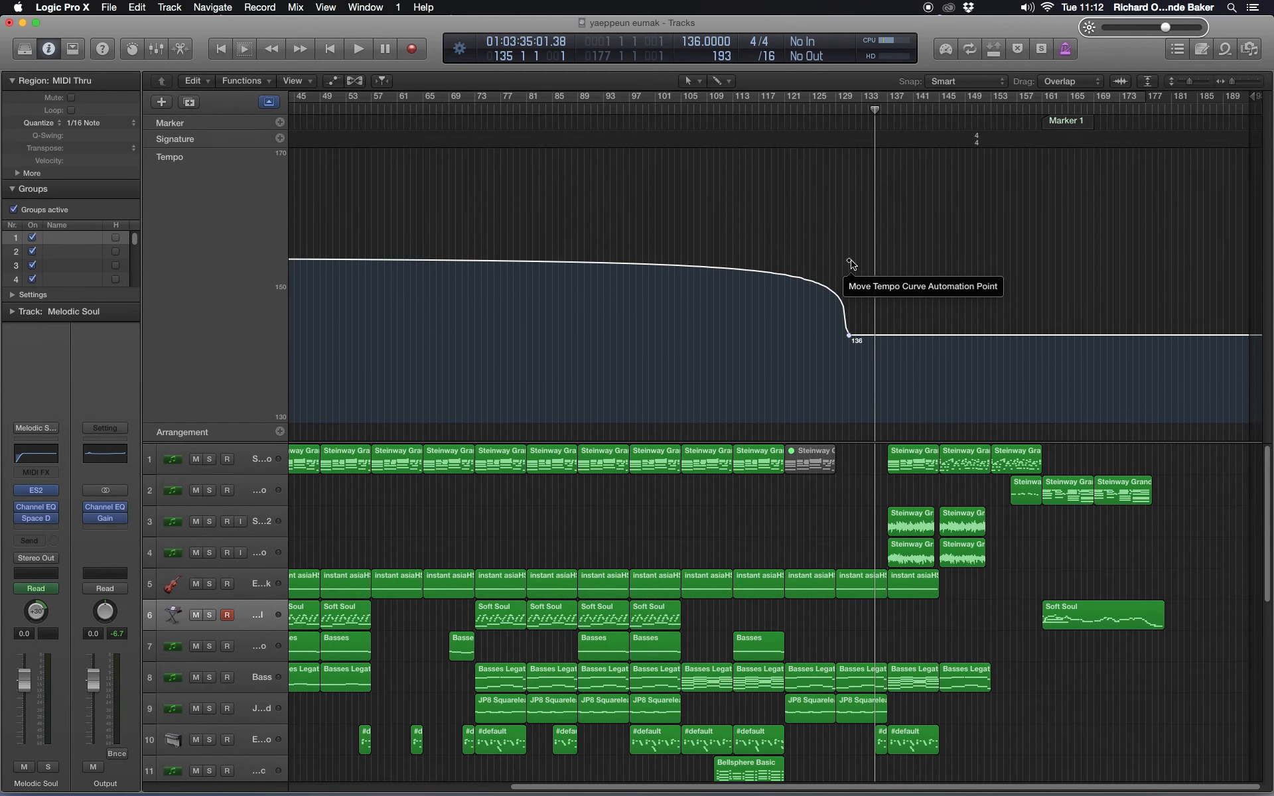
- Move the slowdown's low tempo point to about bar 151 and lower it to 113 BPM
left_click_drag(849, 335, 849, 357)
left_click(893, 357)
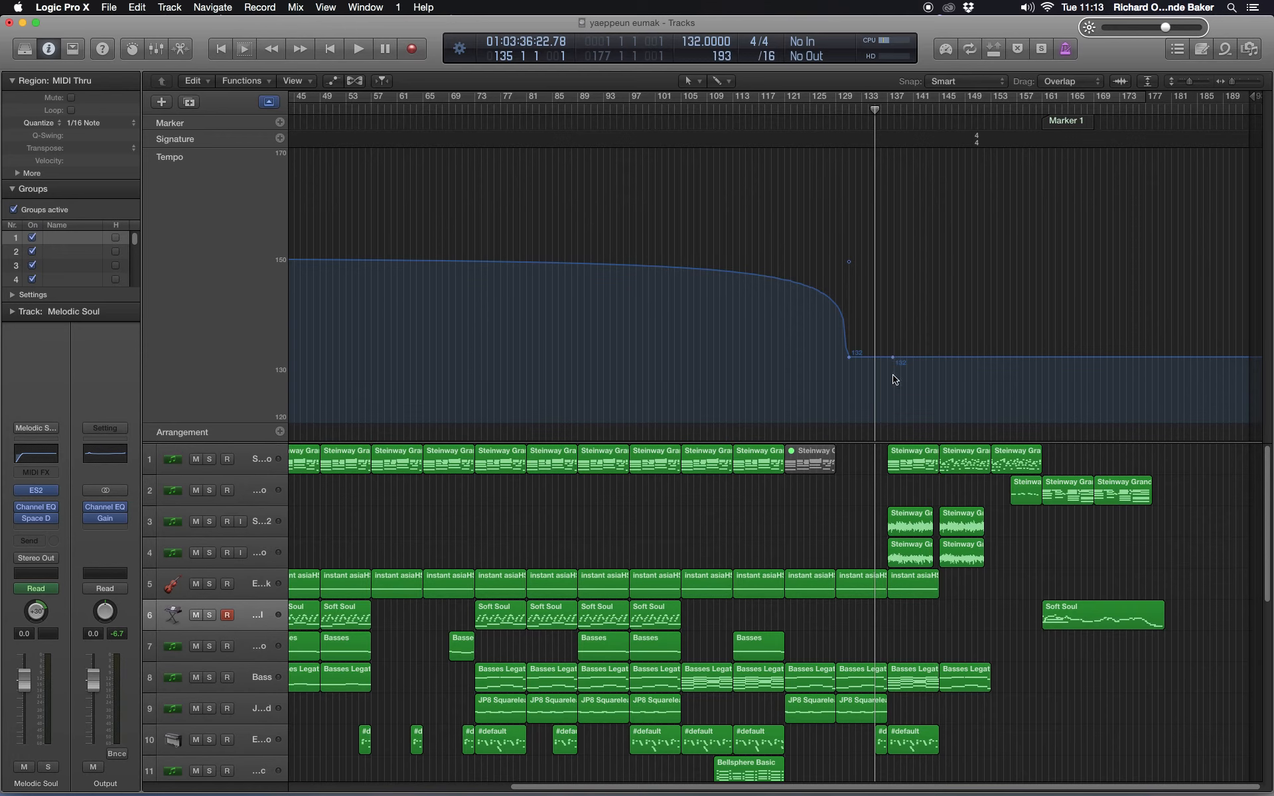
left_click_drag(849, 358, 988, 383)
- Play the song from about bar 121 and again from about bar 136 to hear the tempo slowdown
left_click(784, 109)
key("space")
key("space")
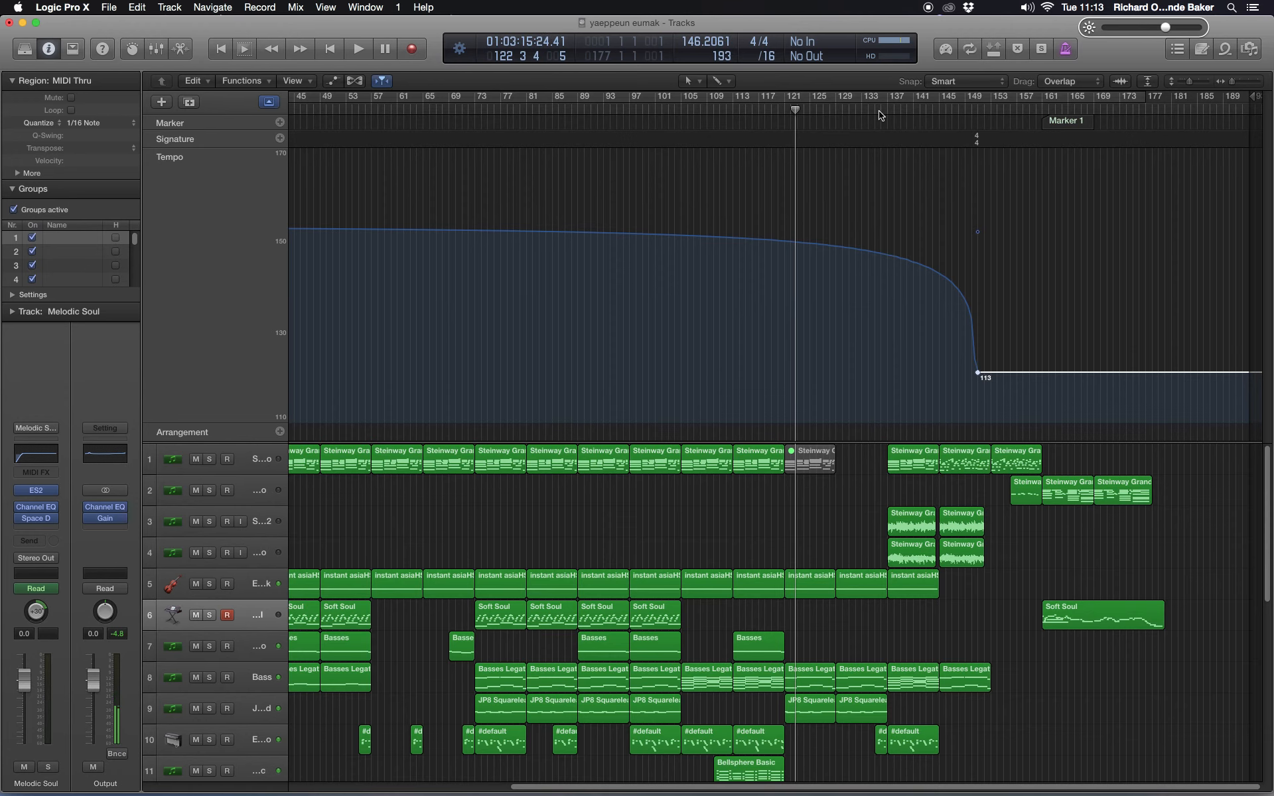
left_click(880, 115)
key("space")
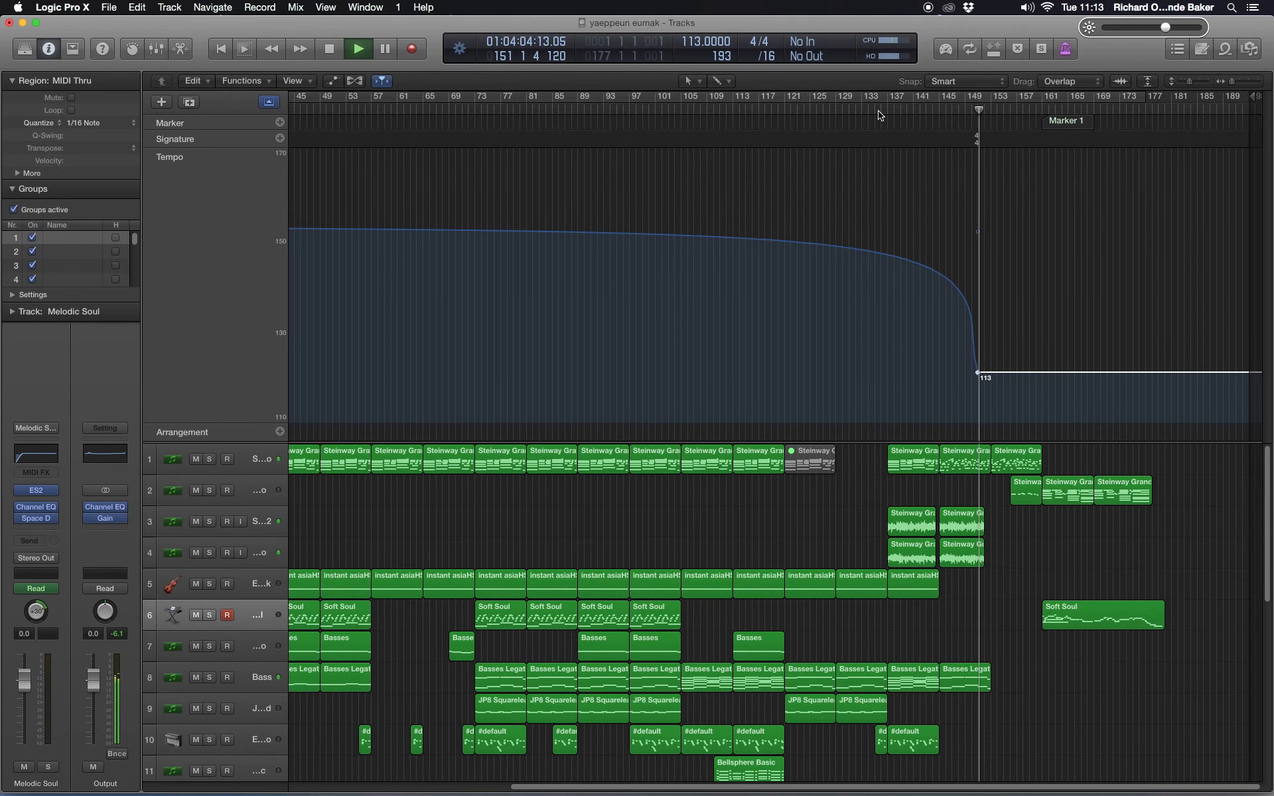
key("space")
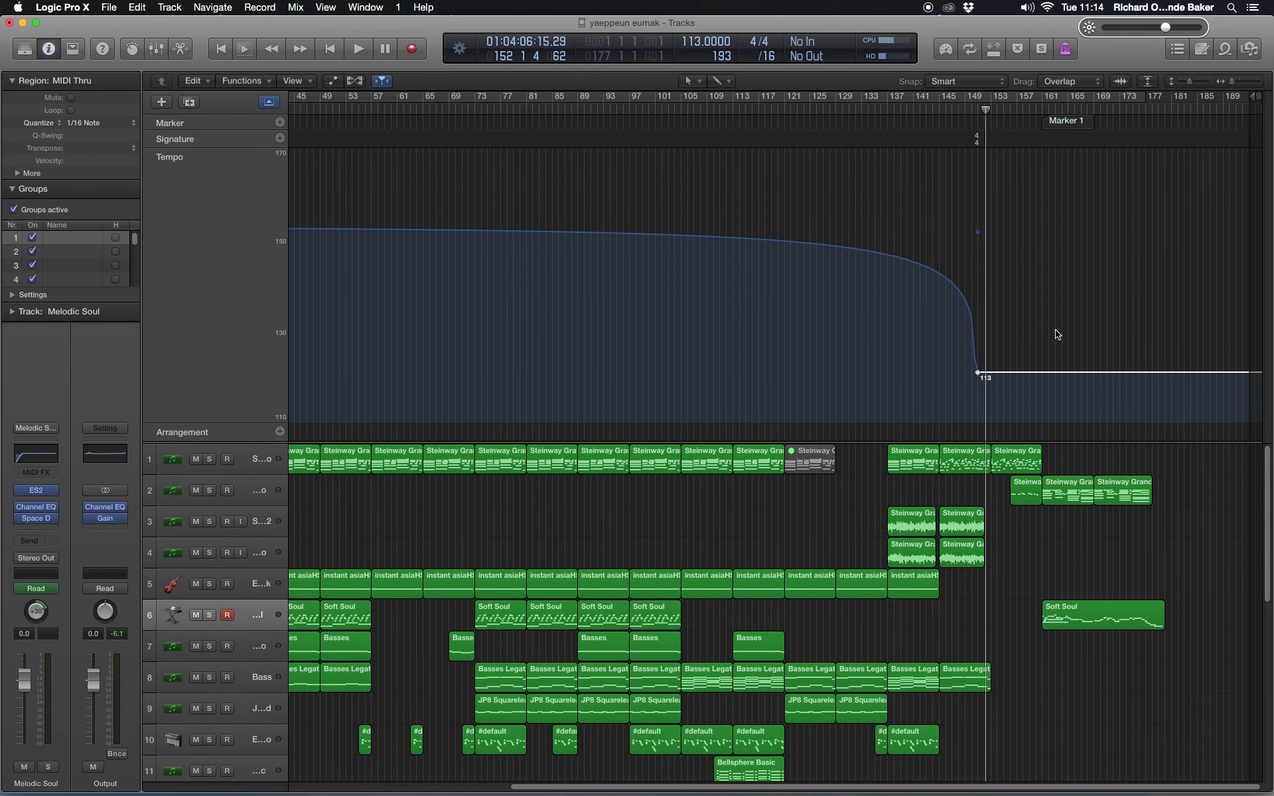
- Add a second tempo point, move the low point to about bar 100, and place the new one near bar 114 at 194 BPM
left_click(1039, 375)
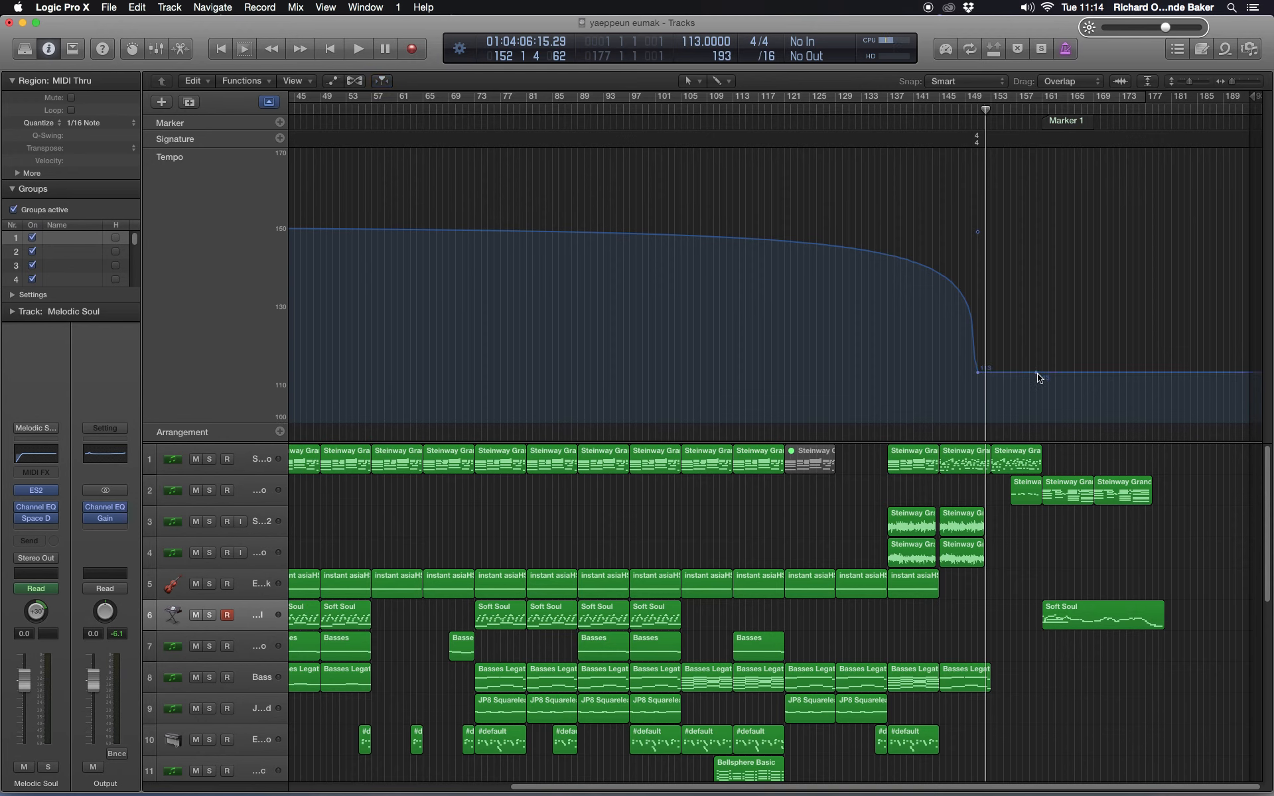
left_click_drag(1039, 334, 1028, 167)
left_click_drag(978, 387, 649, 383)
left_click_drag(1035, 387, 703, 387)
left_click_drag(1037, 224, 738, 140)
- Listen to the speed-up from about bar 102 while raising the high tempo point to 213 BPM
left_click(663, 111)
key("space")
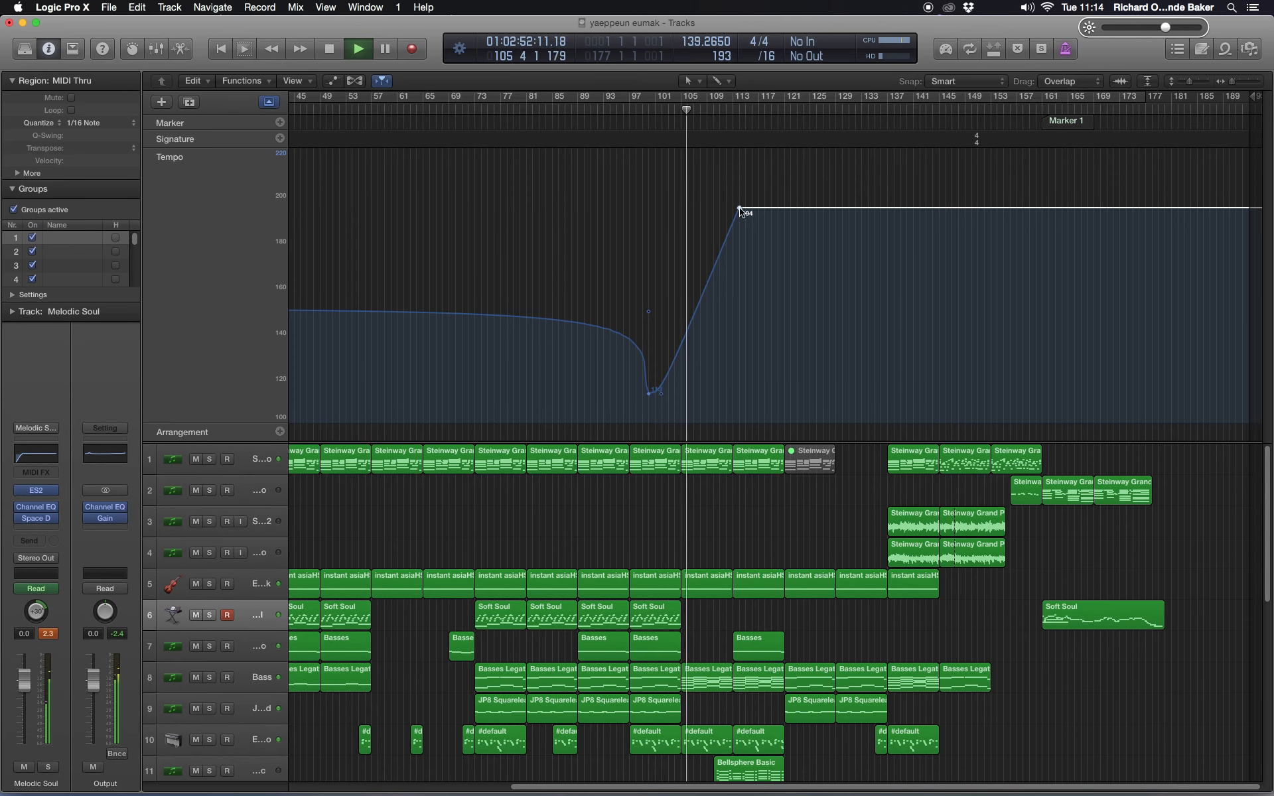
mouse_move(738, 207)
left_mouse_down()
mouse_move(735, 163)
mouse_move(738, 197)
left_mouse_up()
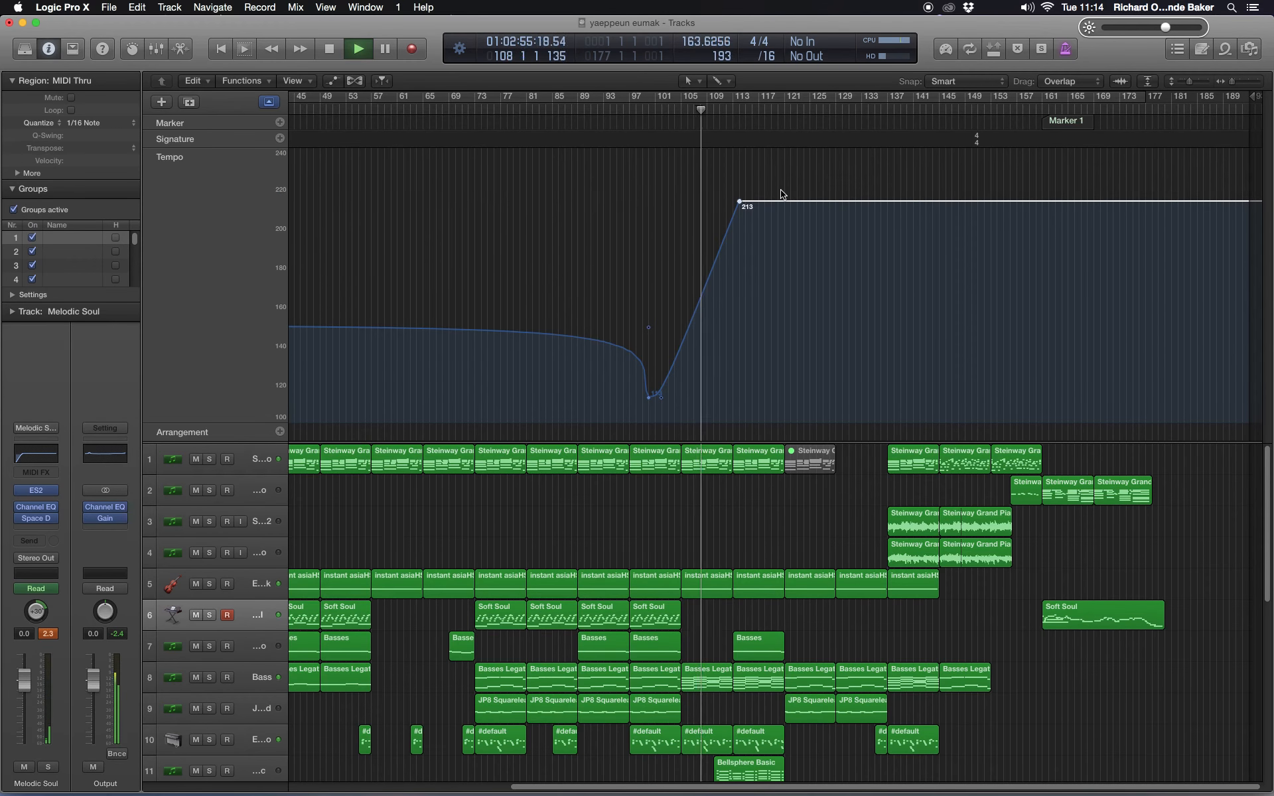
key("space")
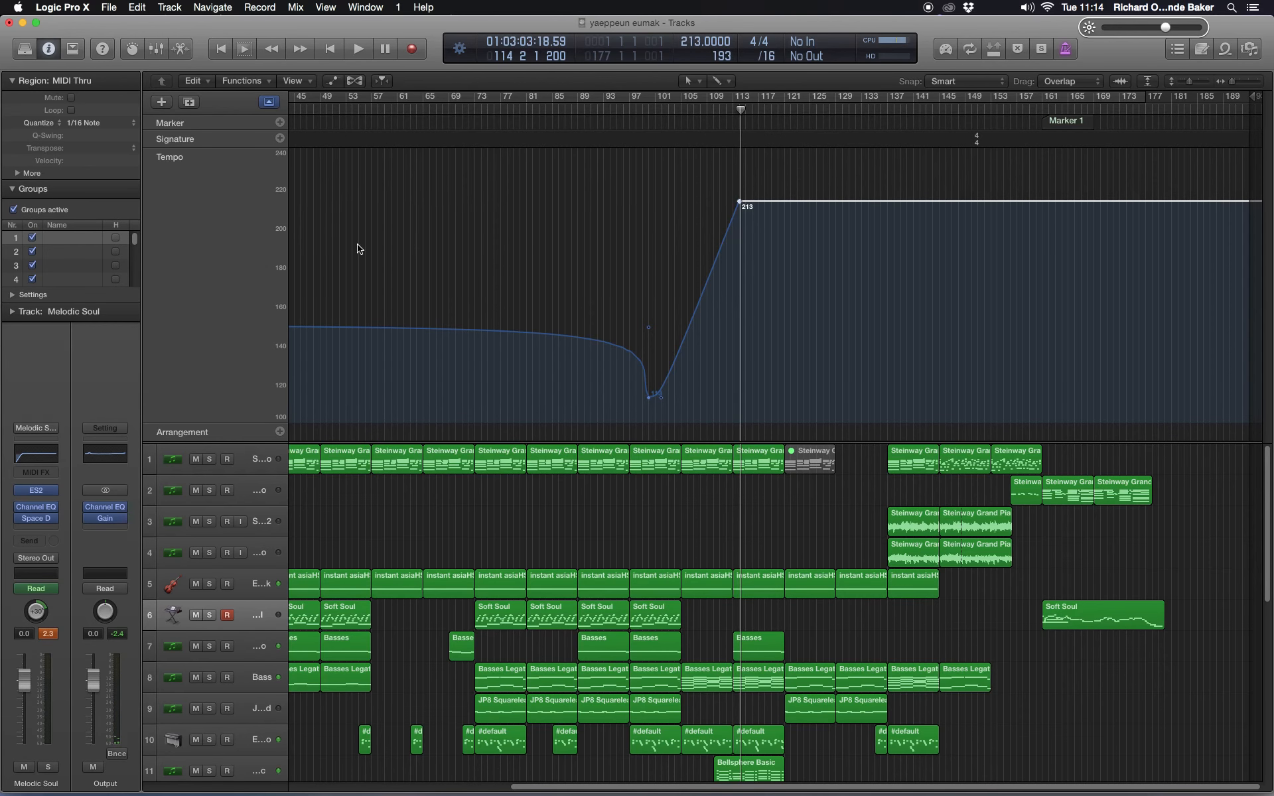
- Hide the global tracks and set the cycle range over the whole song, from bar 1 to bar 194
left_click(269, 103)
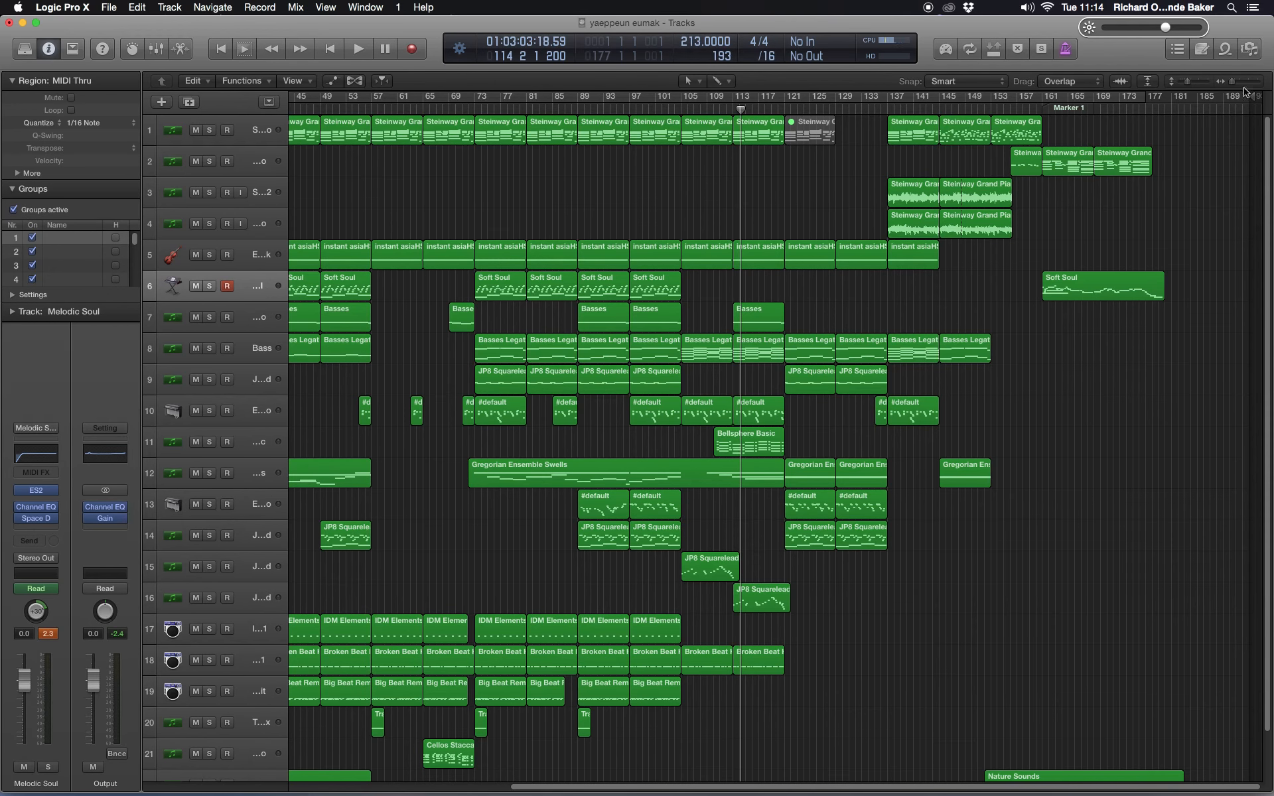
left_click_drag(1231, 81, 1230, 81)
left_click_drag(1141, 97, 1224, 148)
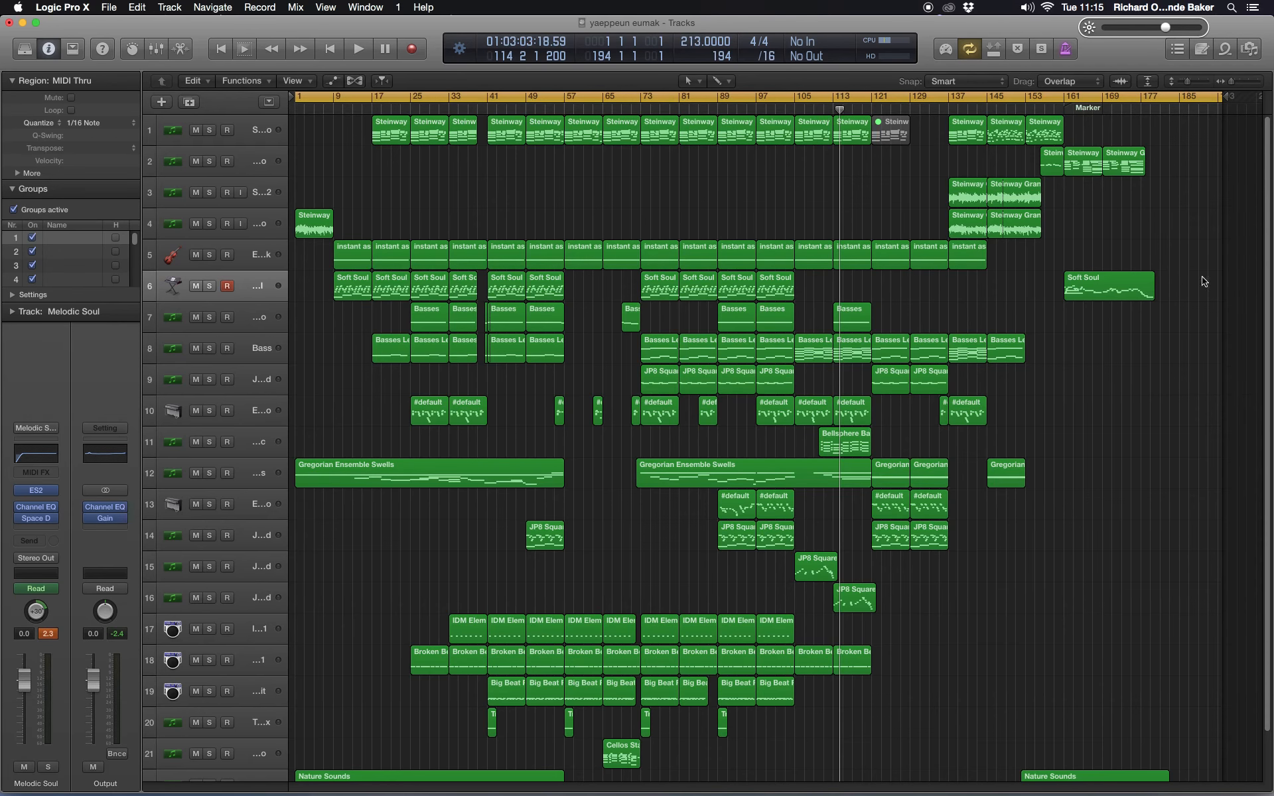
- Open the bounce settings for the project
left_click(107, 7)
mouse_move(239, 308)
left_click(411, 349)
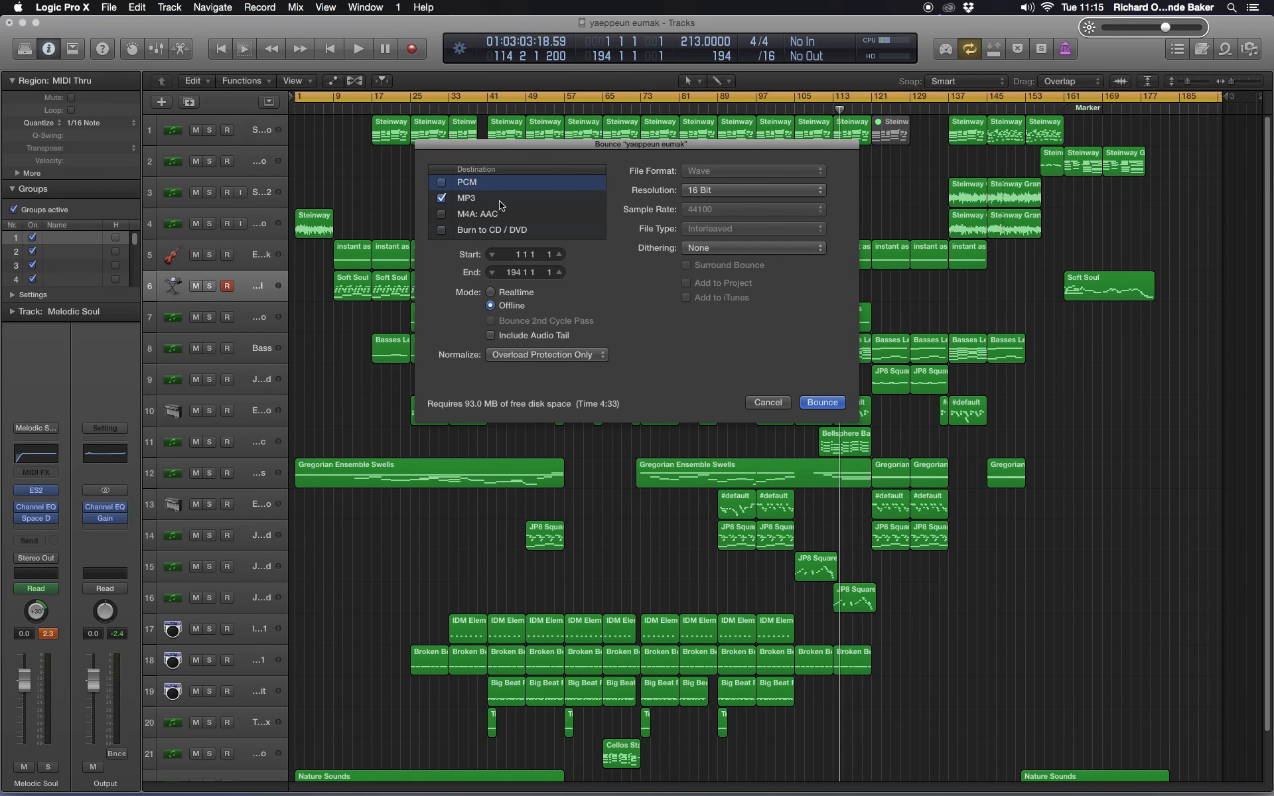
- Switch the bounce destination from MP3 to PCM with Wave as the file format
left_click(443, 199)
left_click(442, 183)
left_click(724, 173)
left_click(724, 175)
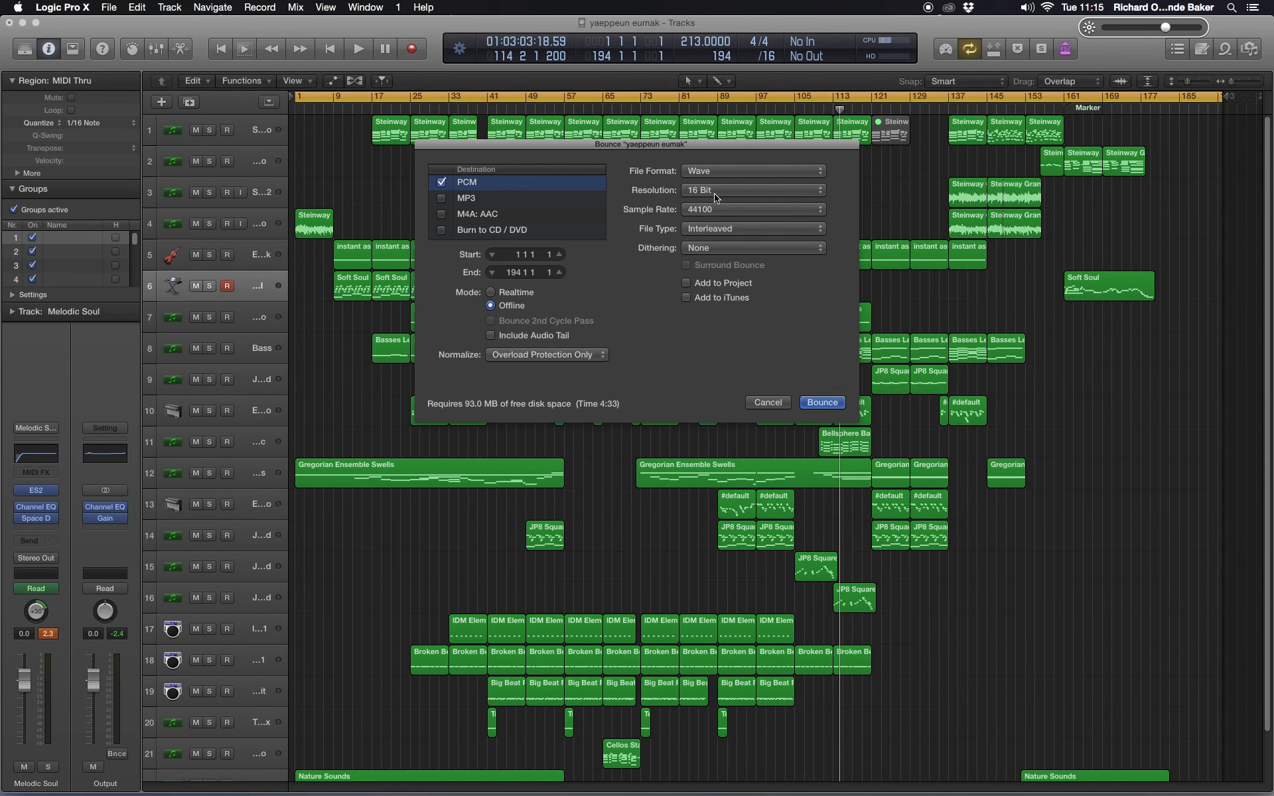
- Set the bounce destination to MP3 only, with a stereo bit rate of 320 kbps
left_click(442, 182)
left_click(470, 199)
left_click(442, 199)
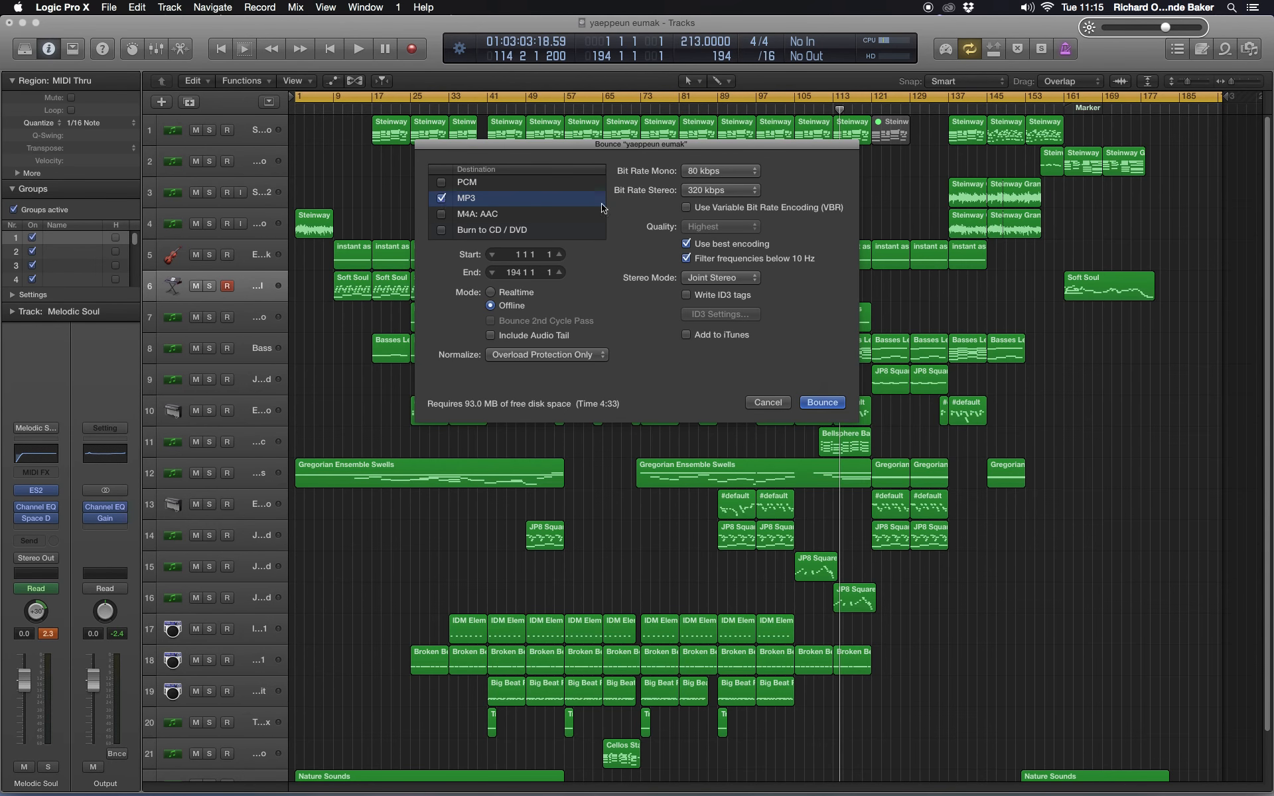
left_click(709, 193)
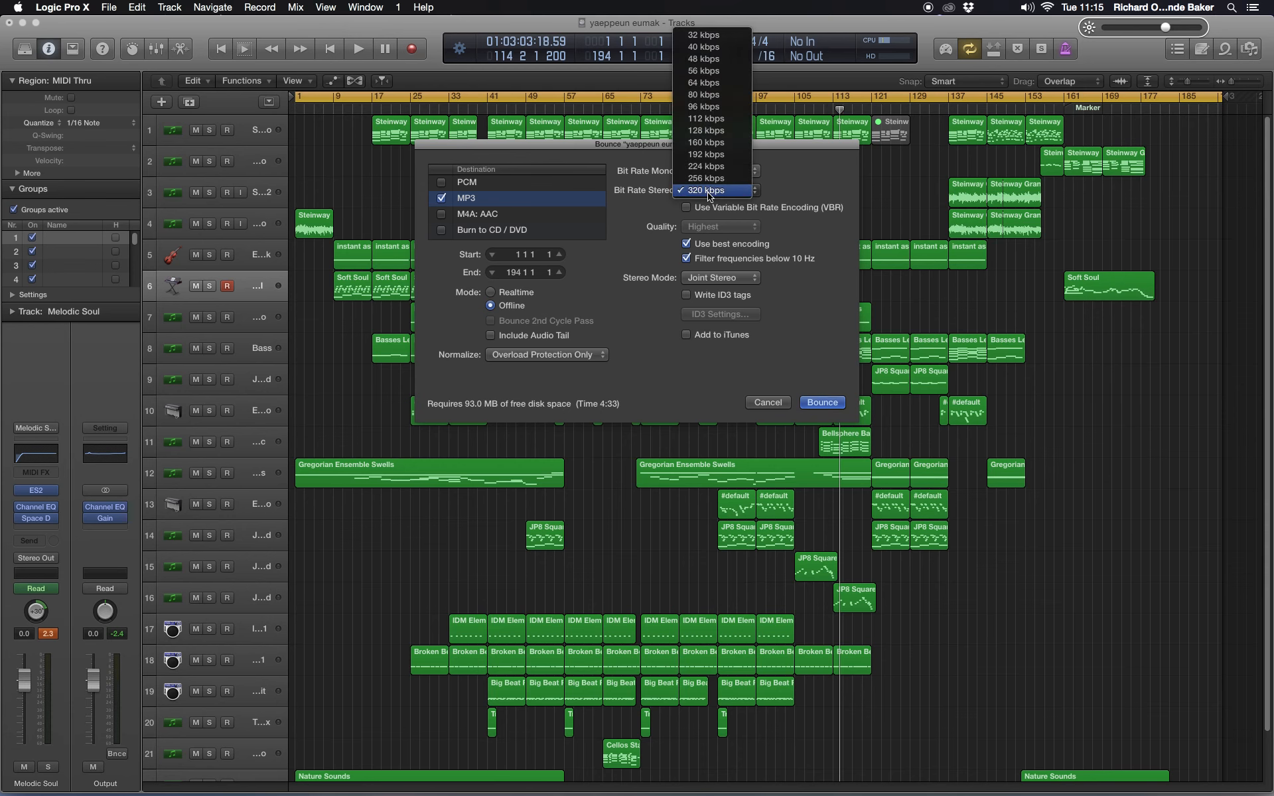
left_click(709, 192)
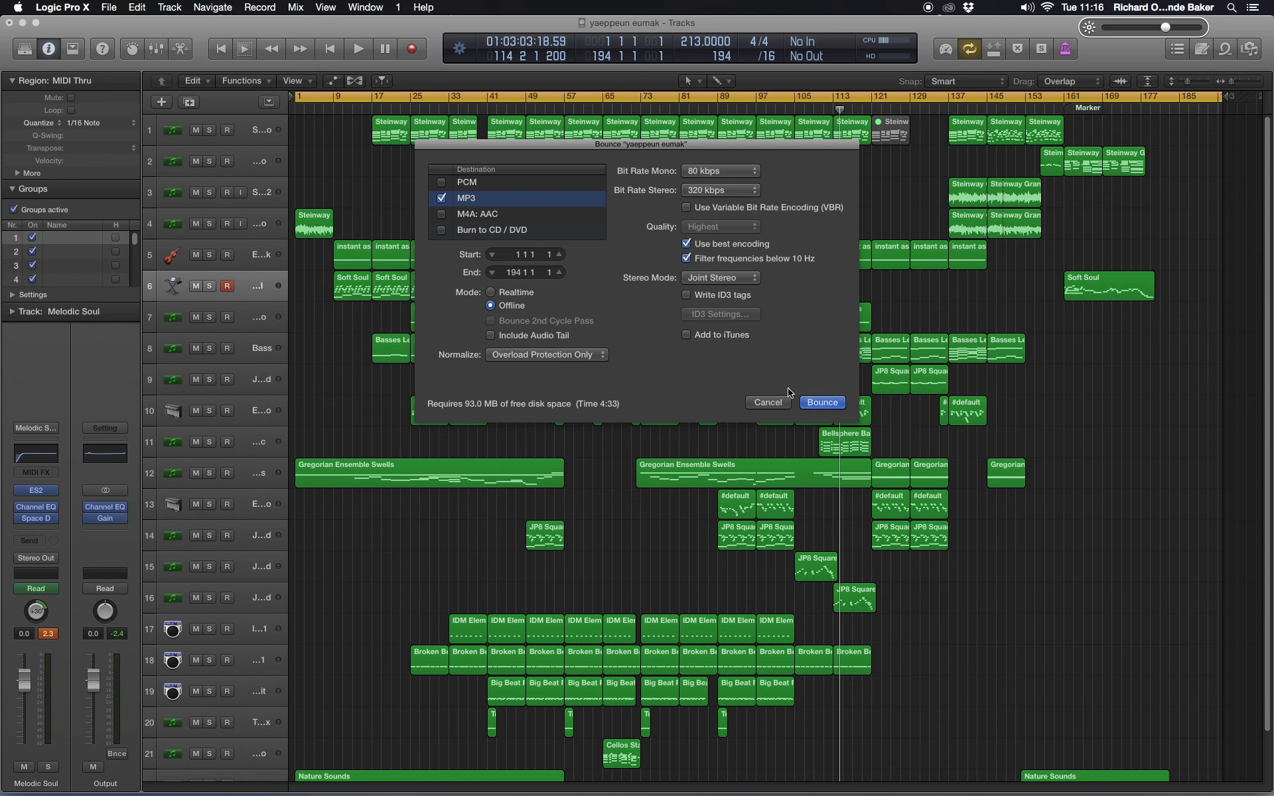
- Bounce the song into the Bounces folder under the file name HFHFDHJKFDHKFGDHJKGDFJKGDFJK
left_click(826, 403)
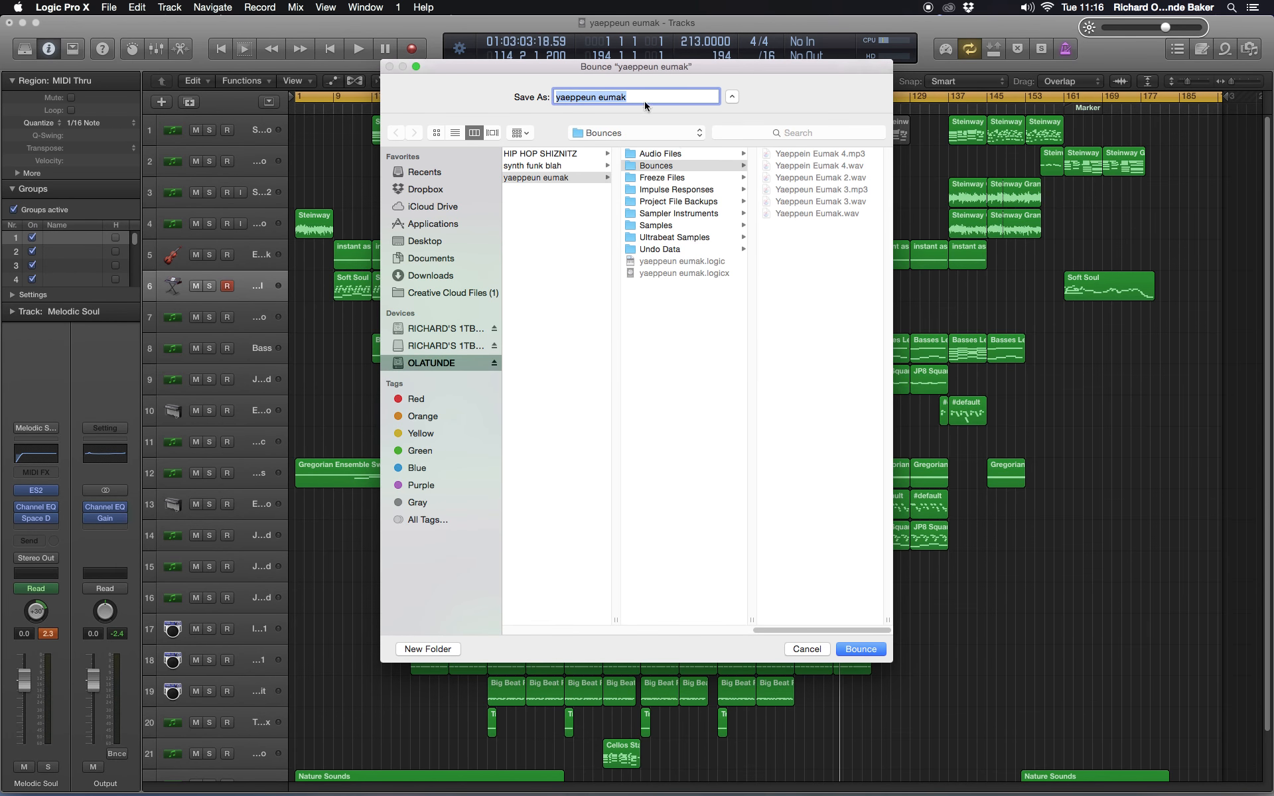
type("HFHFDHJKFDHKFGDHJKGDFJKGDFJK")
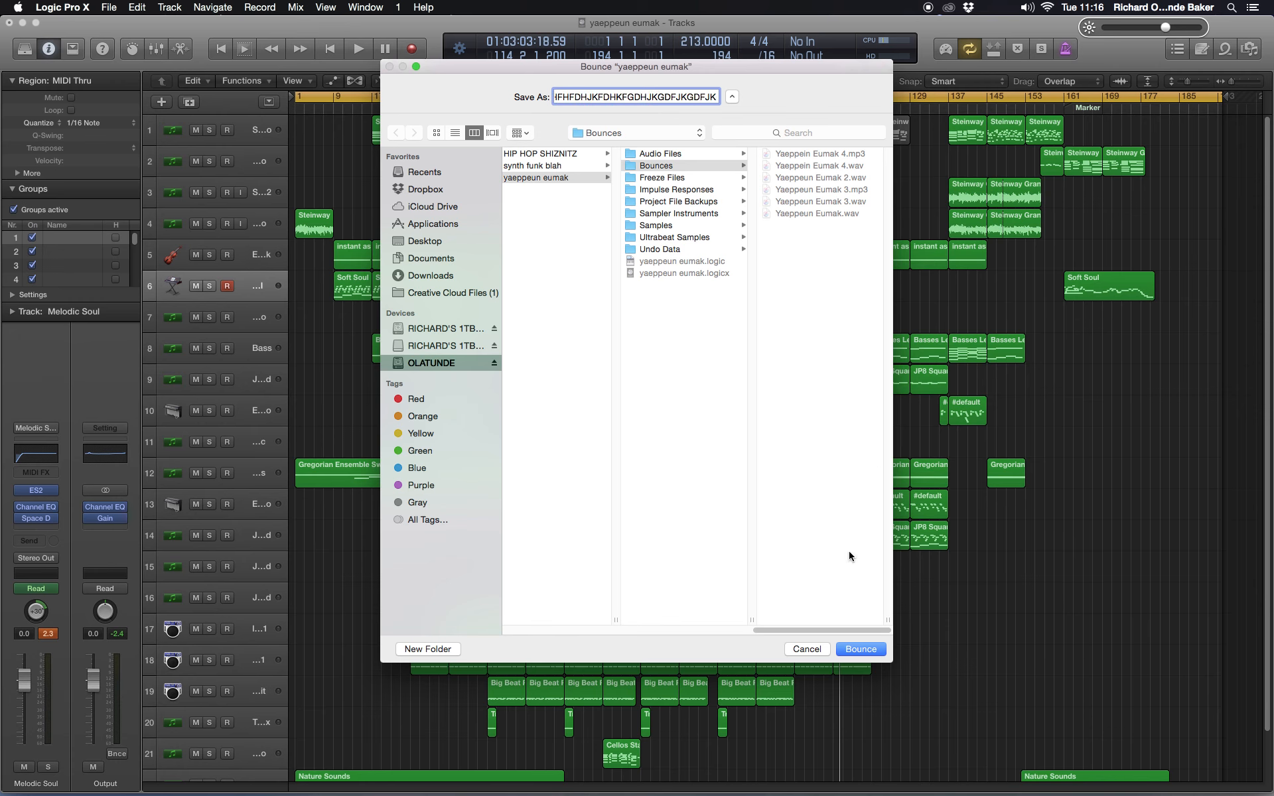
left_click(860, 653)
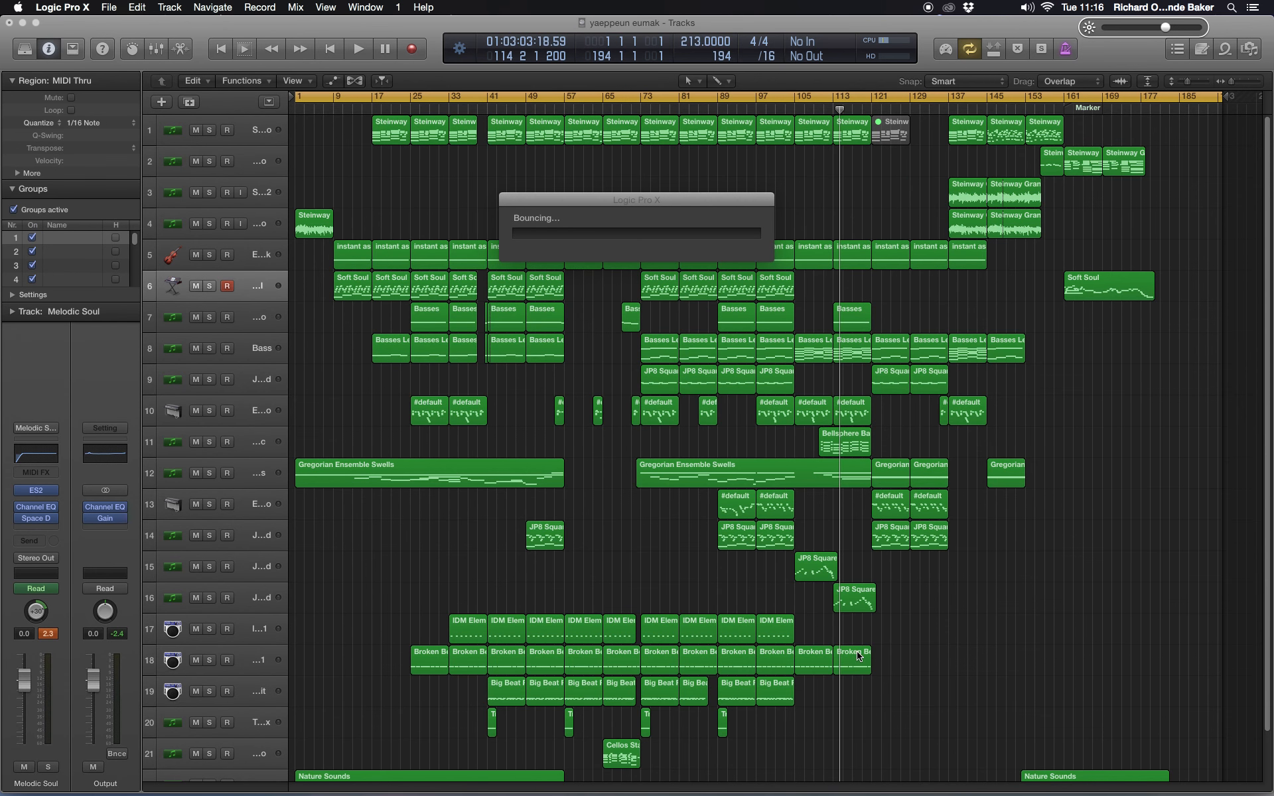